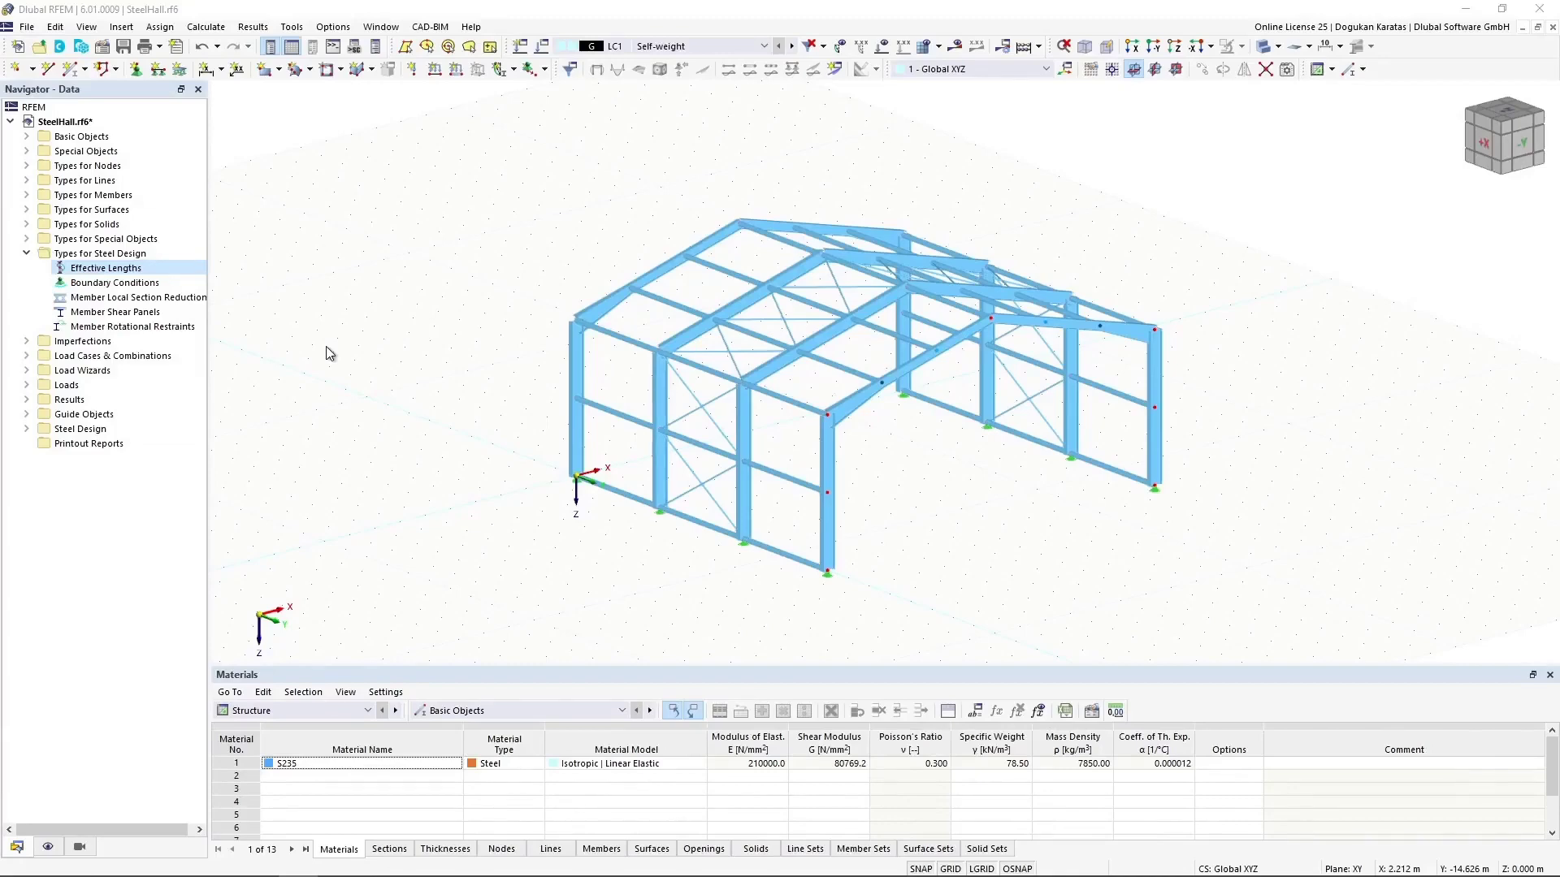
Create a new Standard effective length definition and assign it to member 10.
double_click(107, 268)
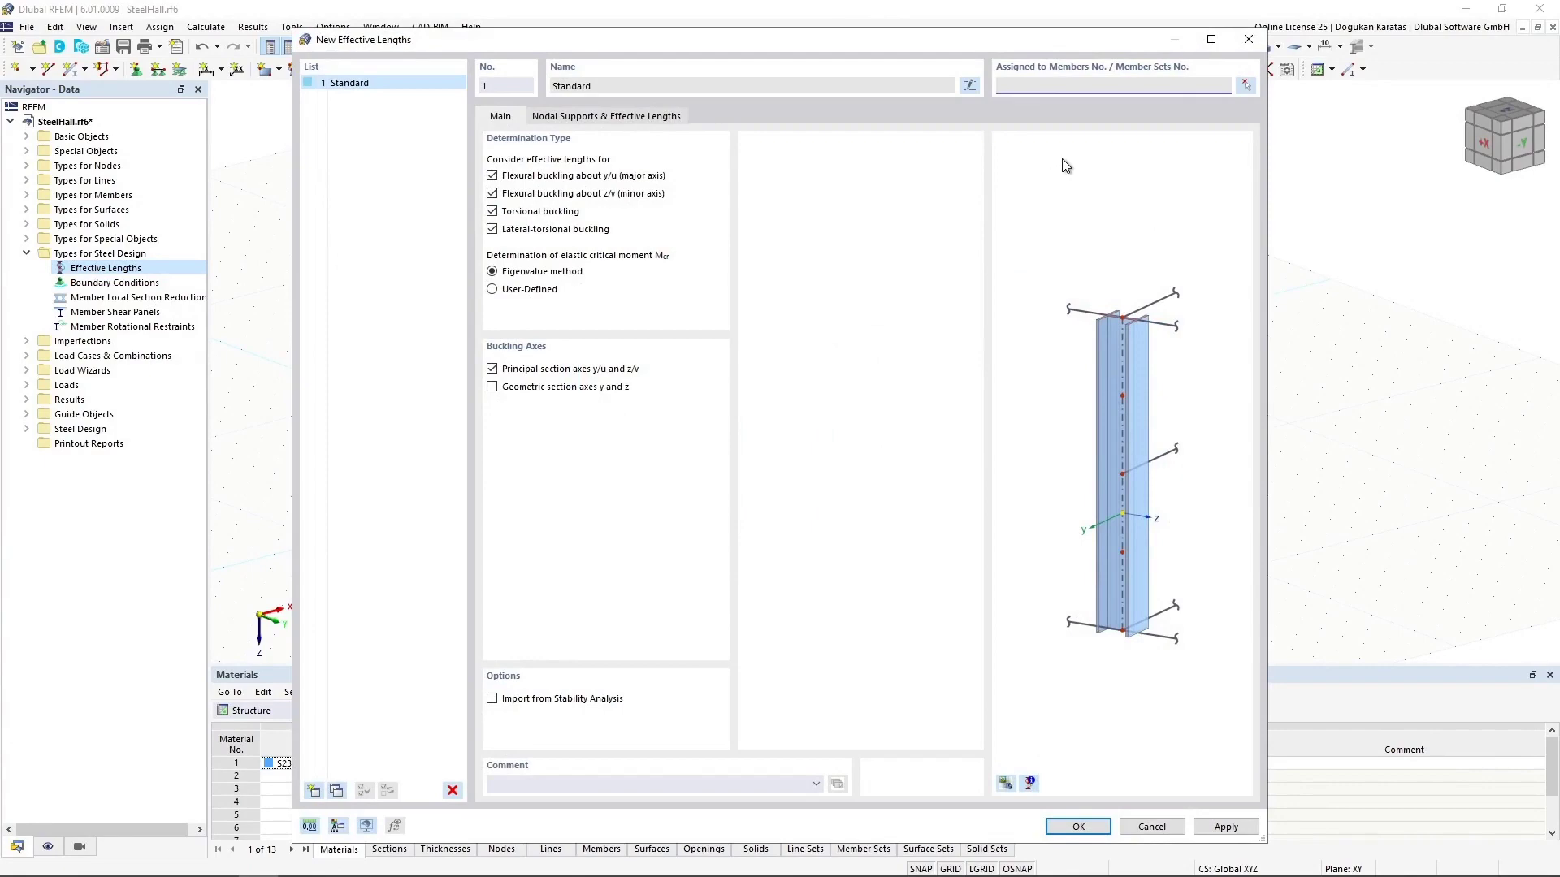
left_click(1245, 84)
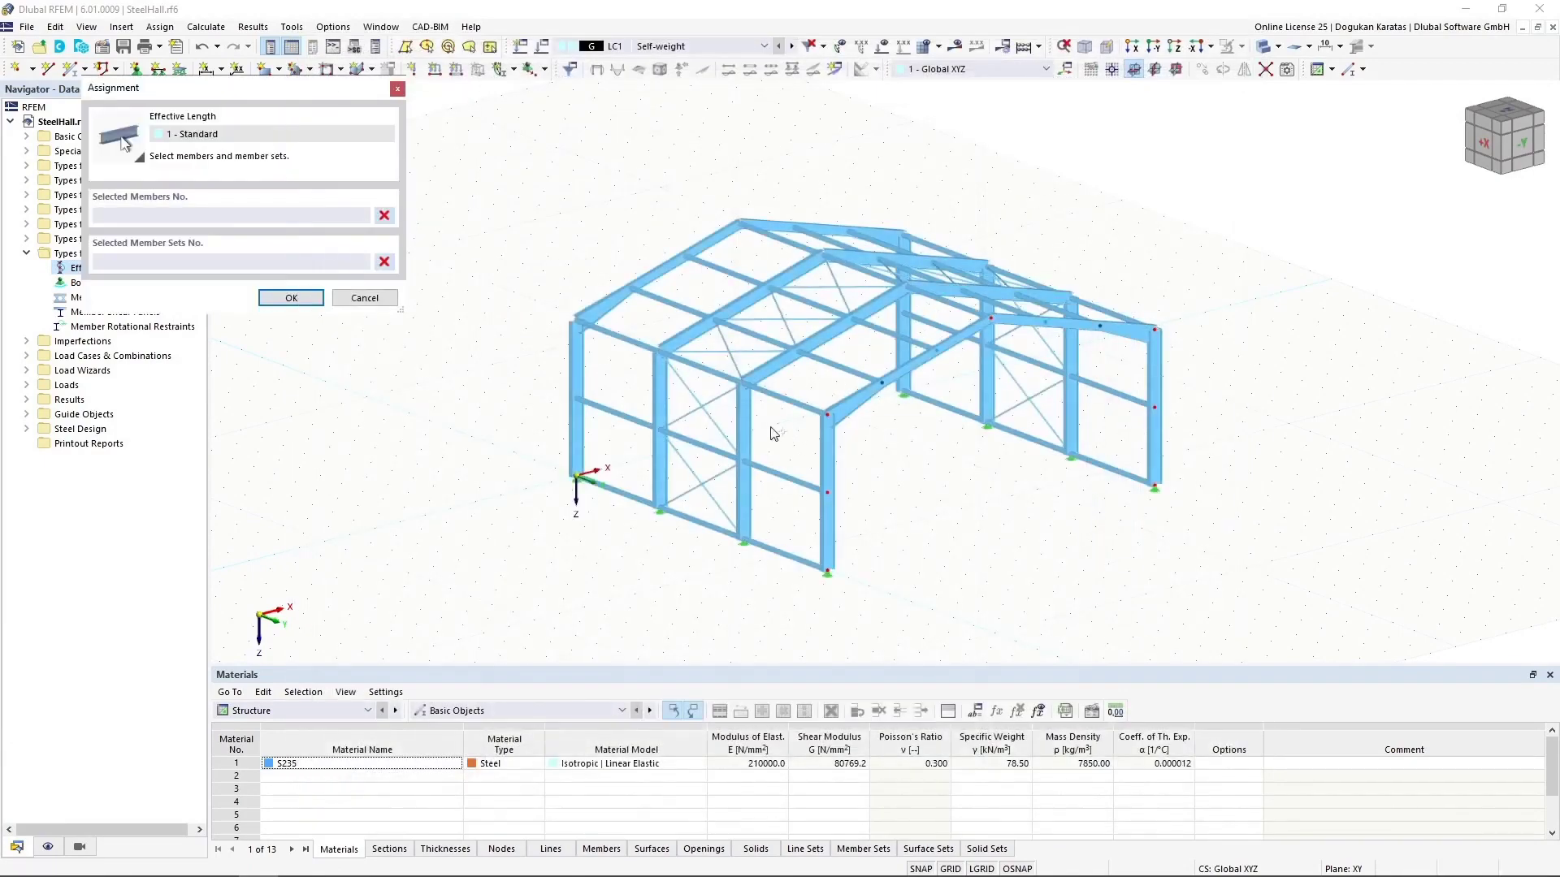
left_click(746, 420)
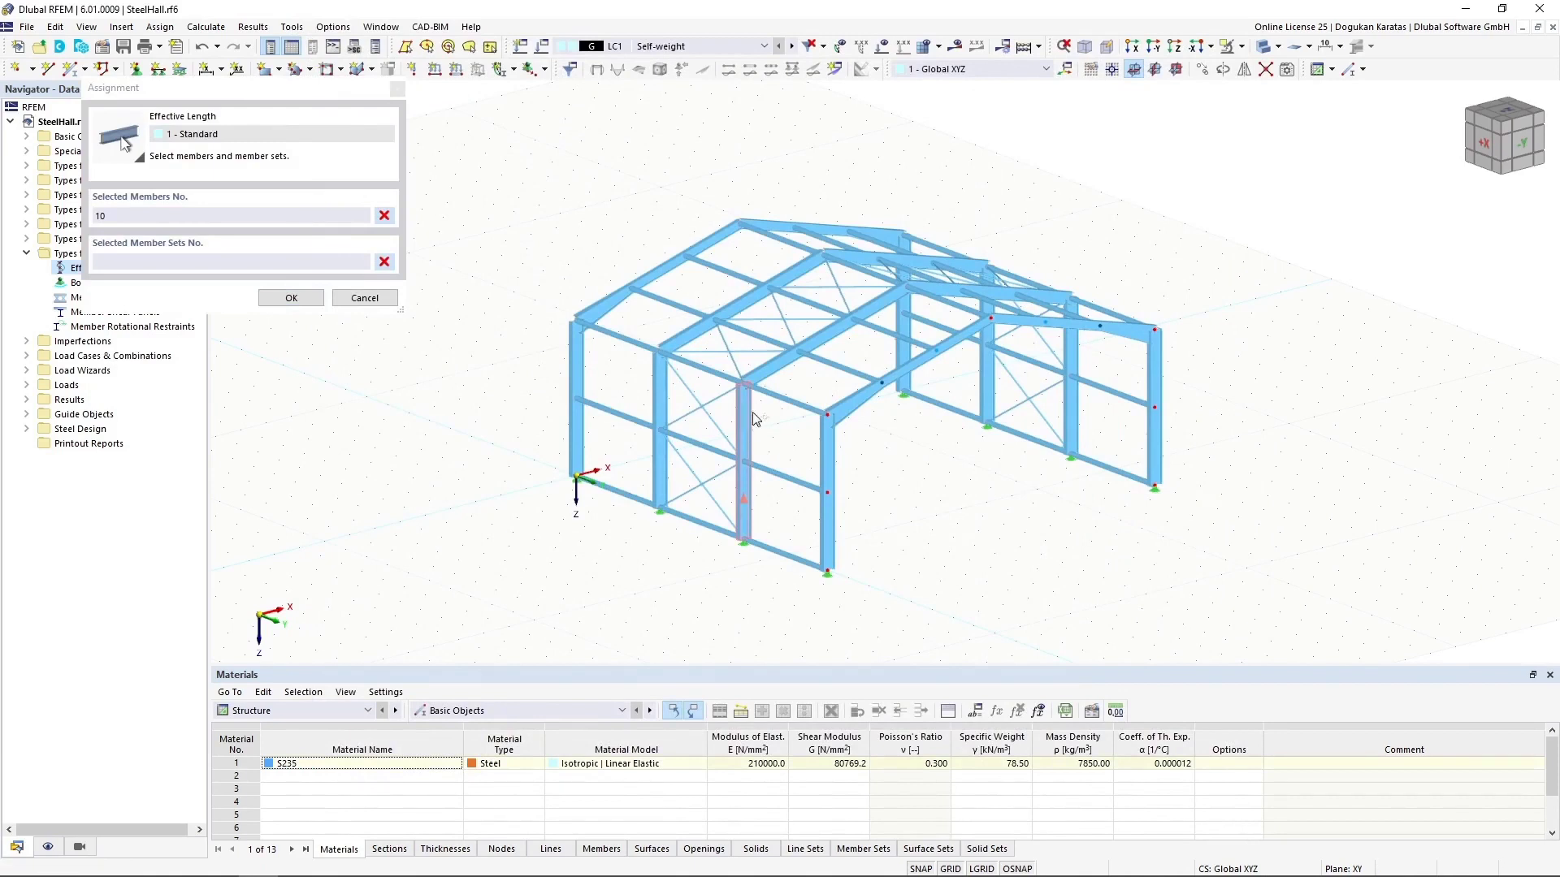
left_click(292, 300)
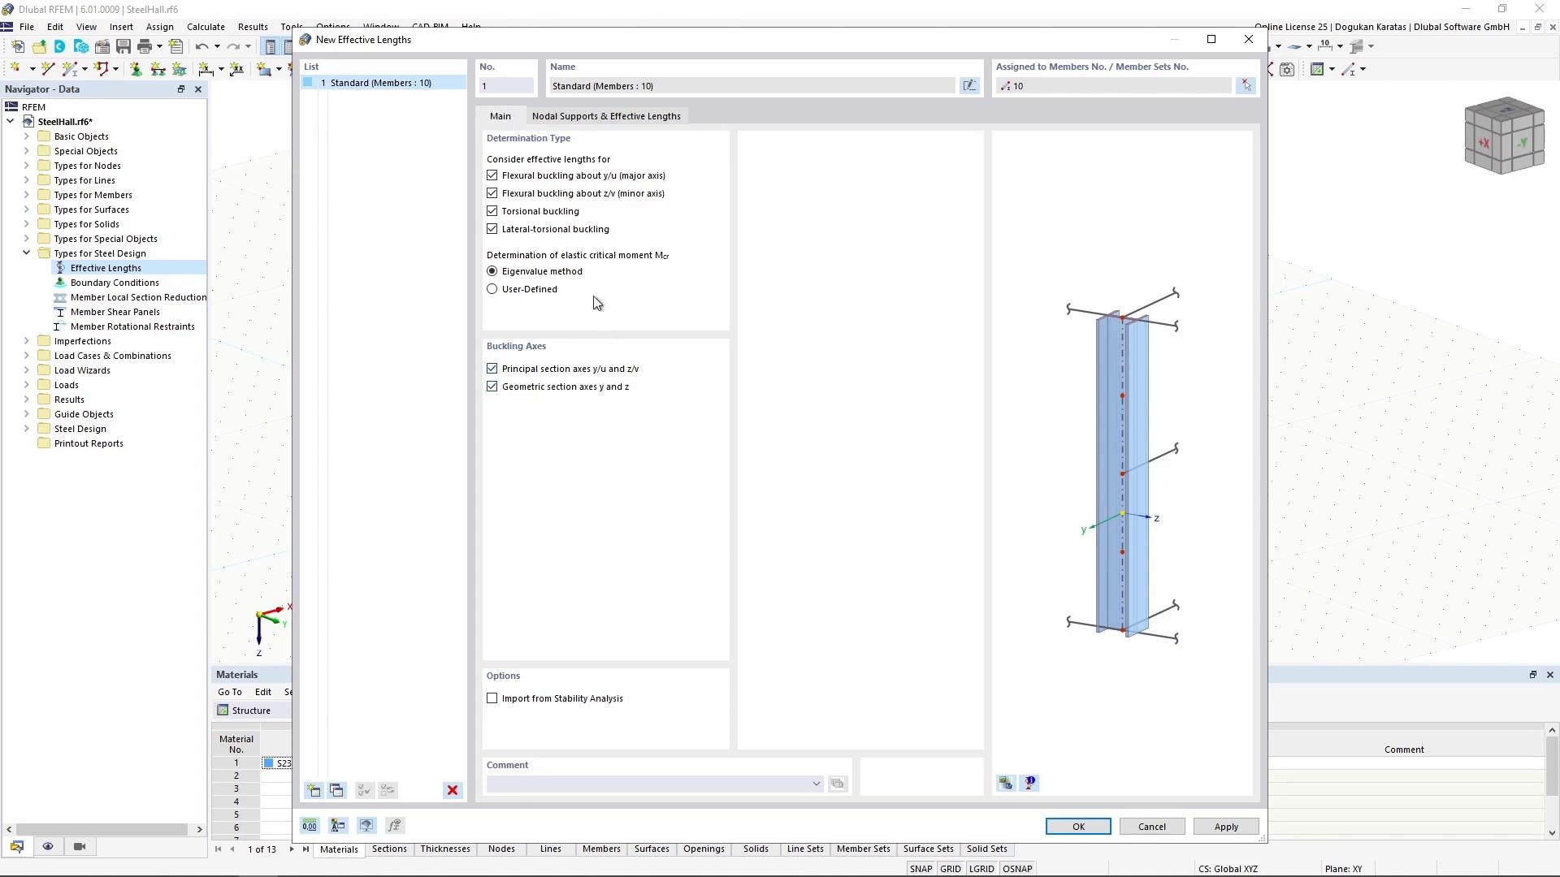
Enable intermediate nodes and insert one node between member 10's start and end.
left_click(581, 115)
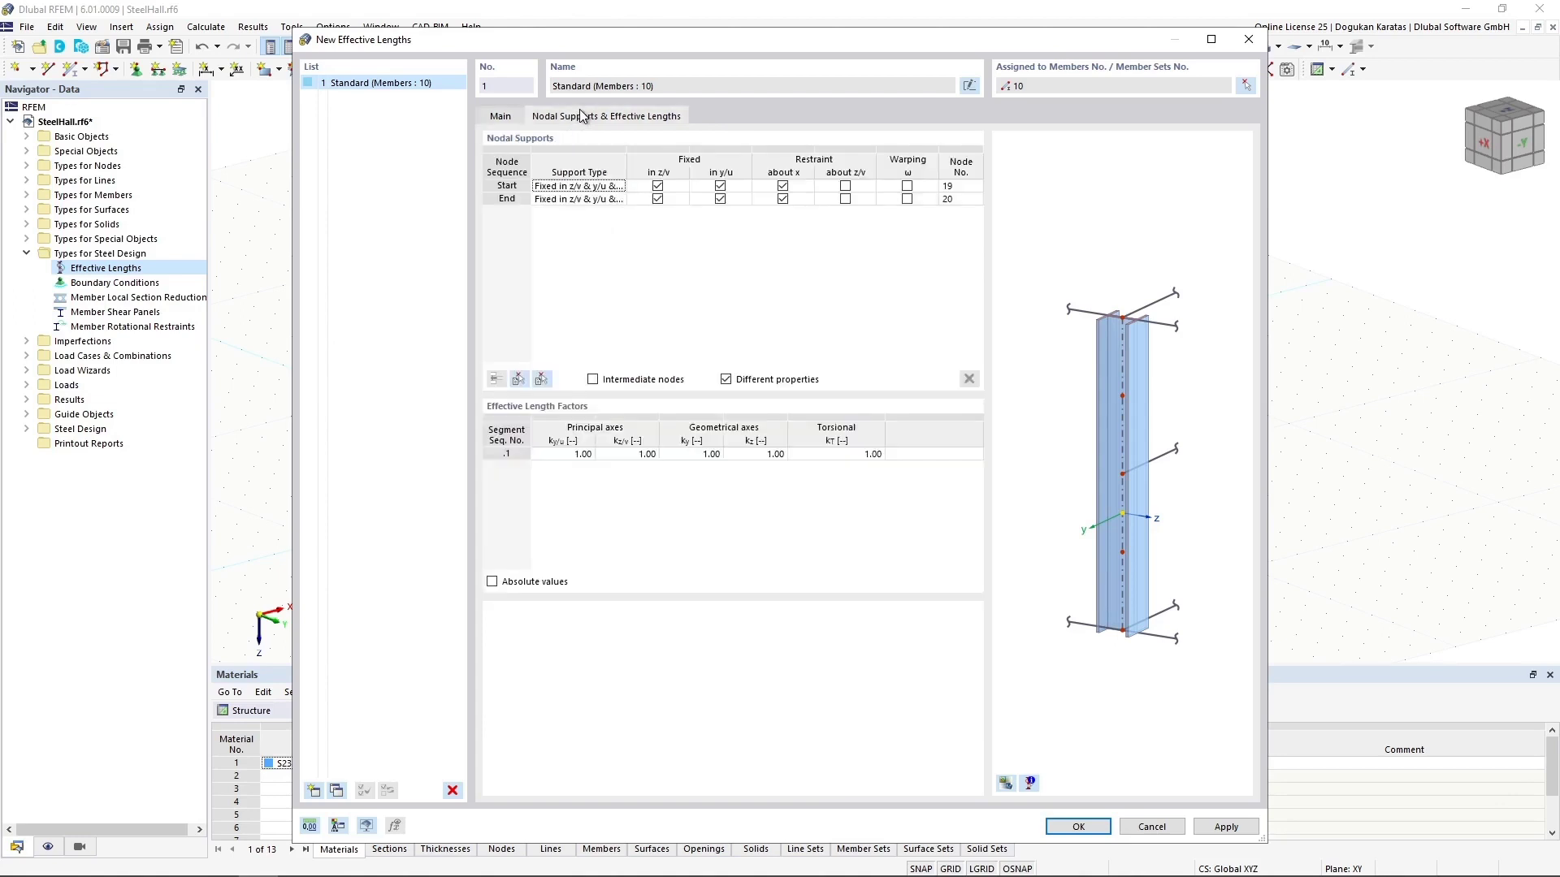
left_click(592, 379)
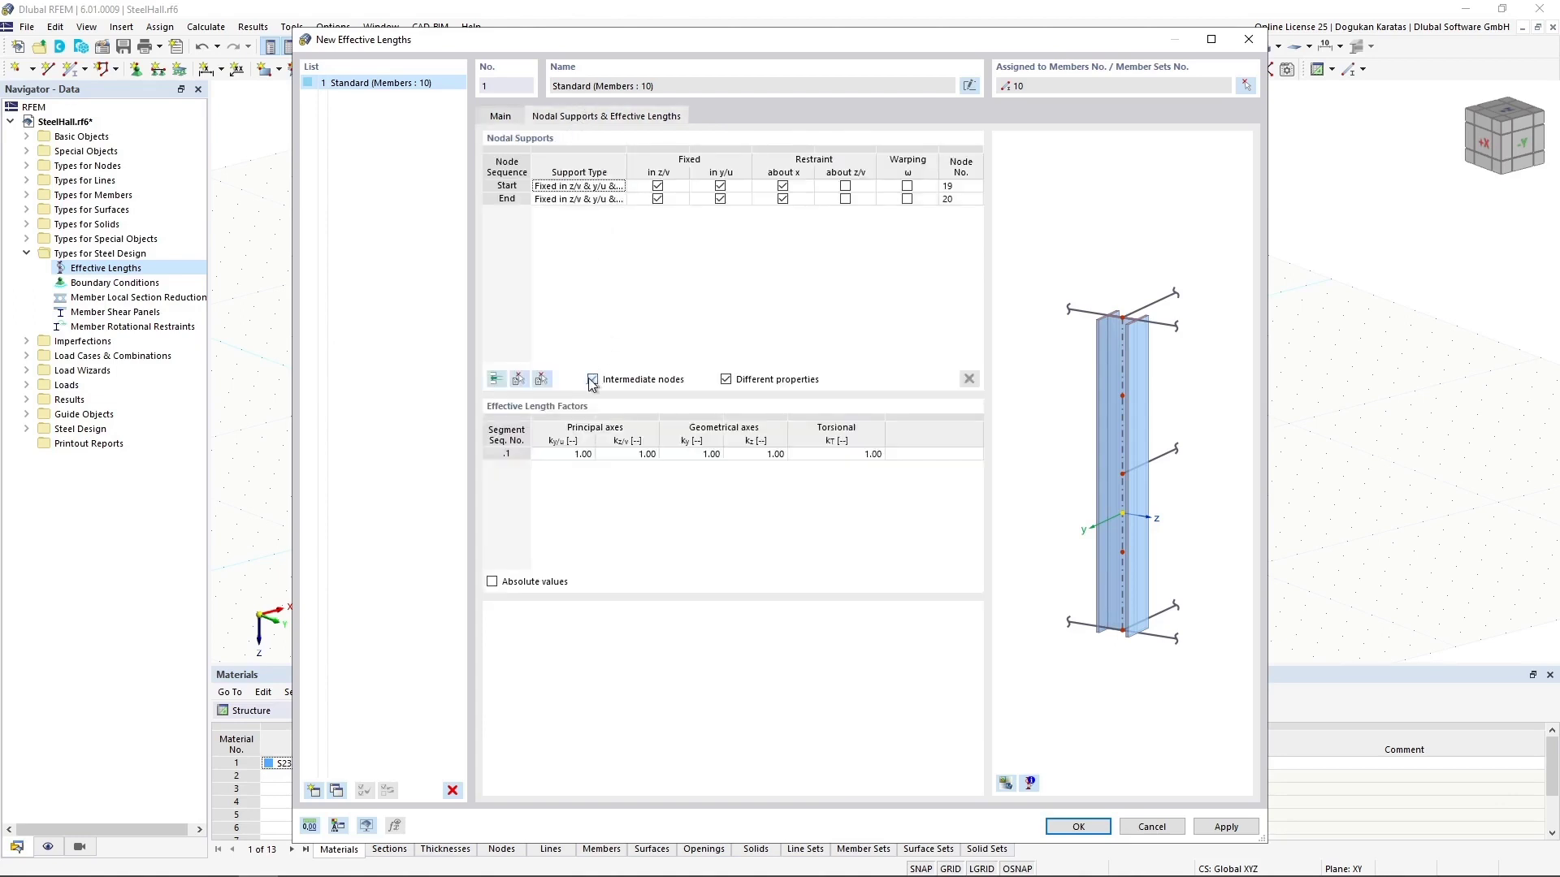
left_click(496, 383)
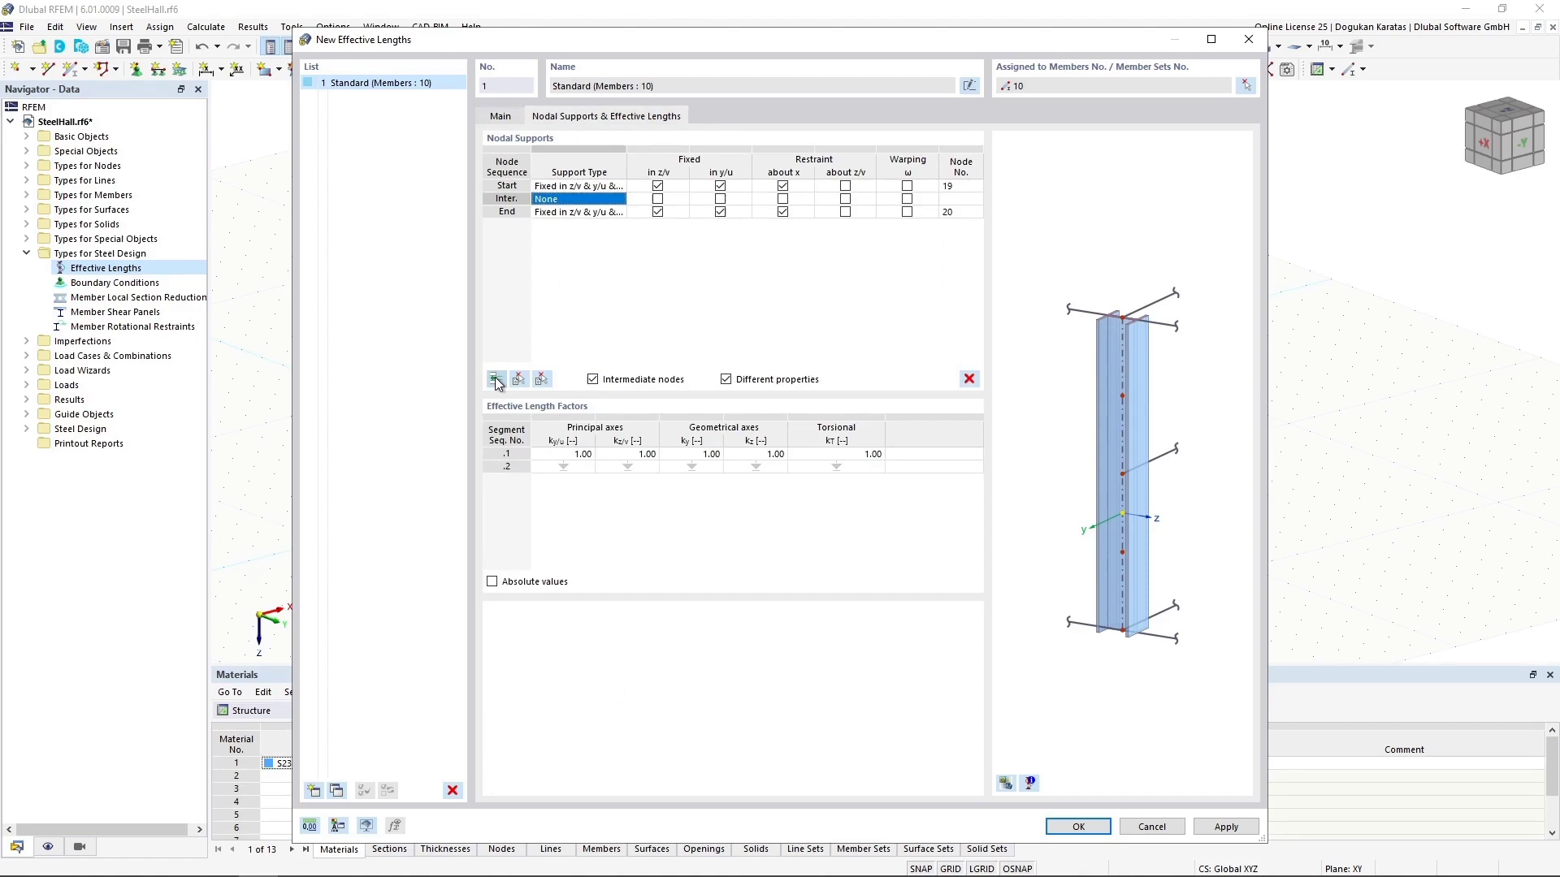
Fix the intermediate node in y/u and z/v, with a spring restraint about x.
left_click(597, 200)
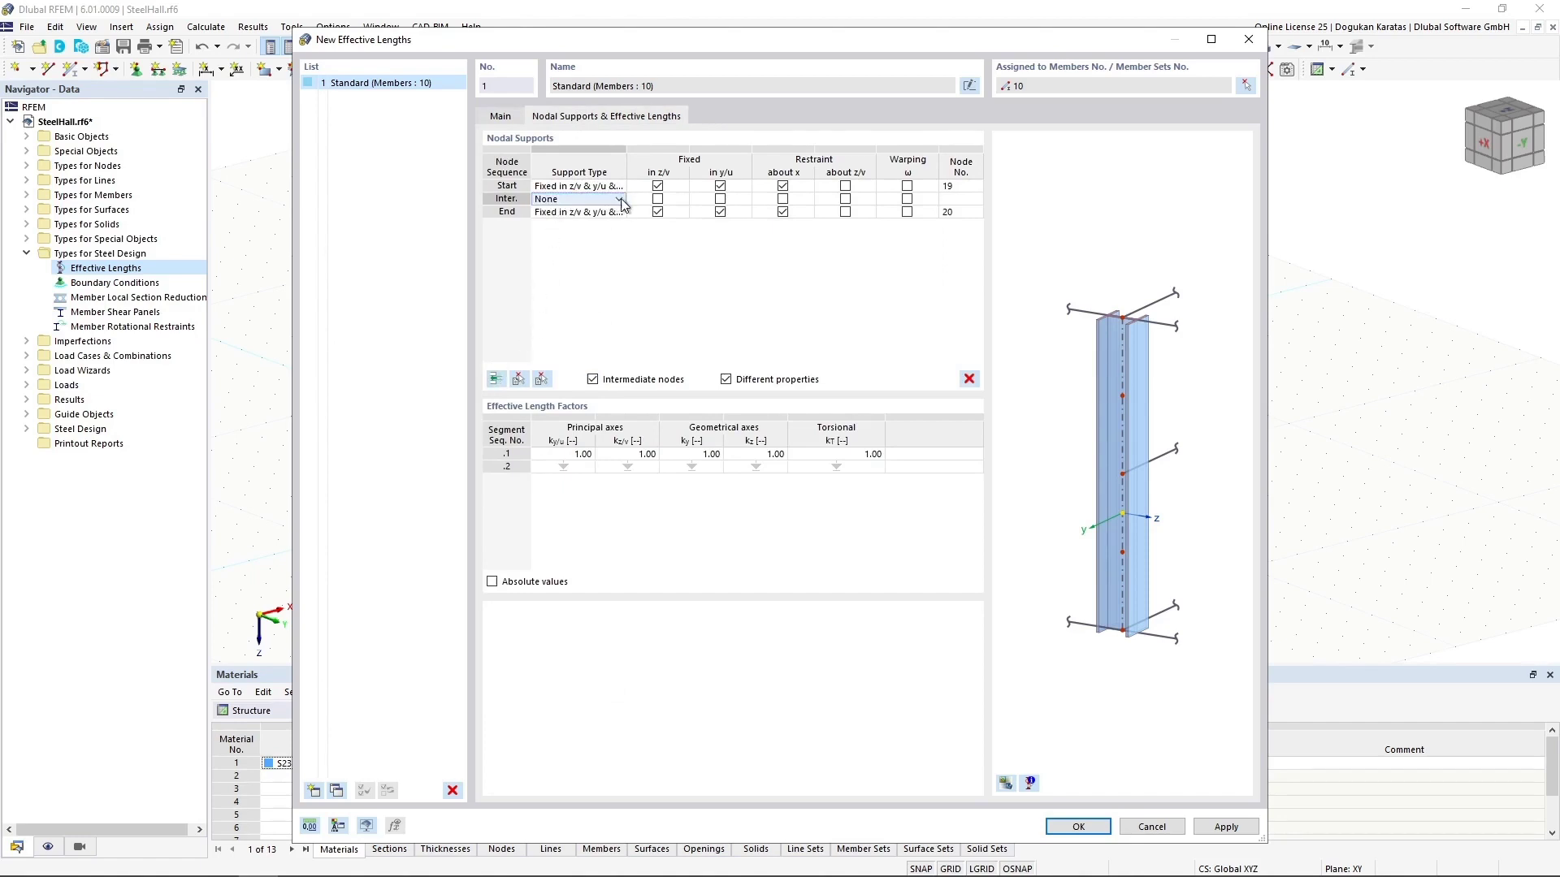
left_click(617, 199)
left_click(615, 237)
left_click(657, 202)
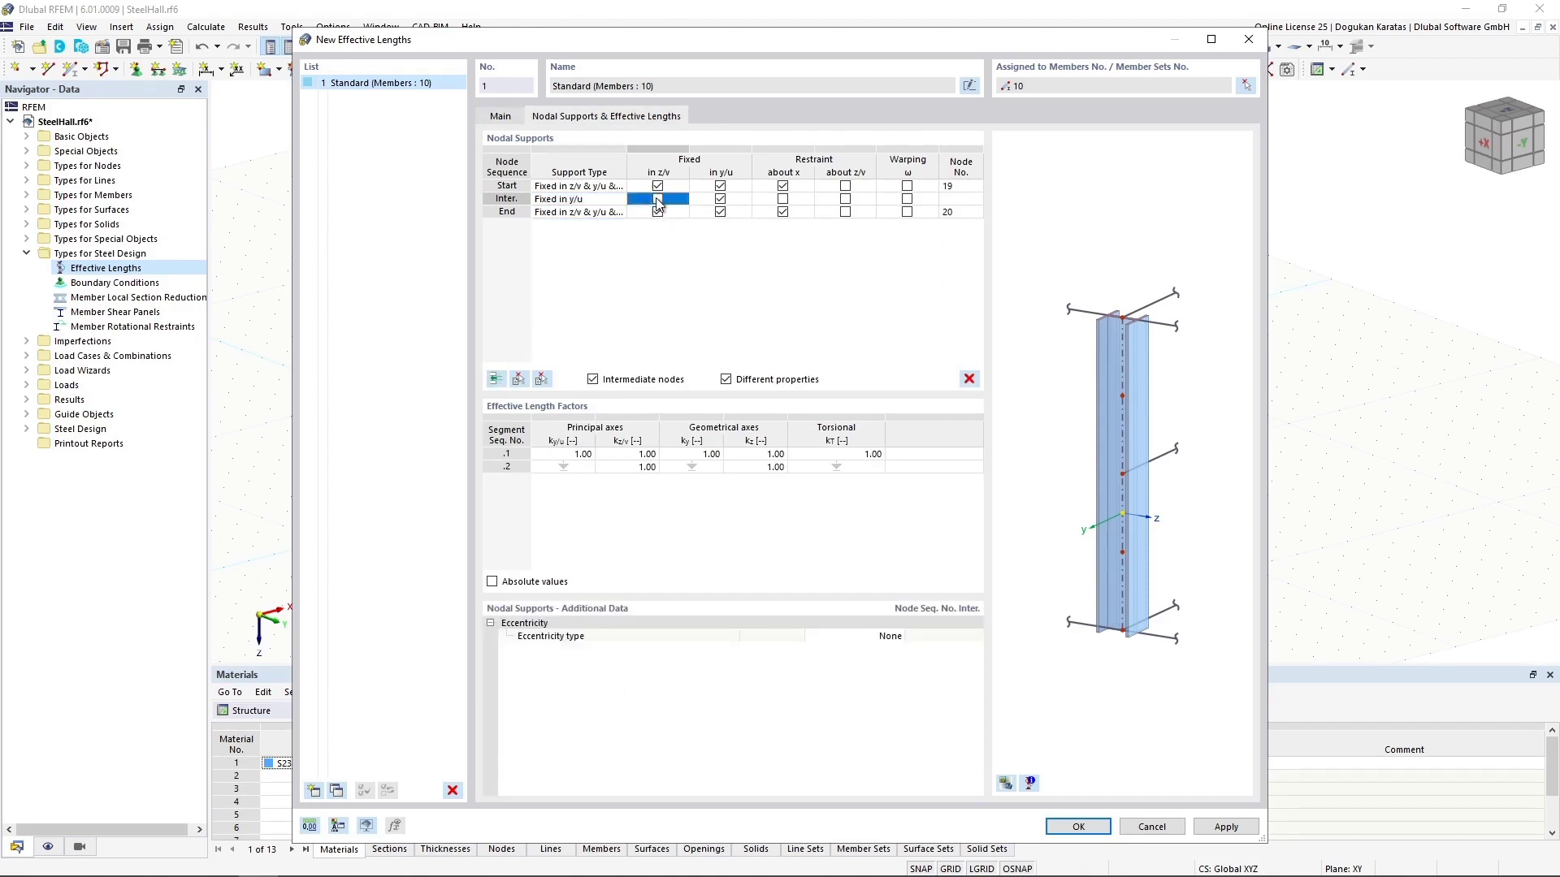
left_click(796, 207)
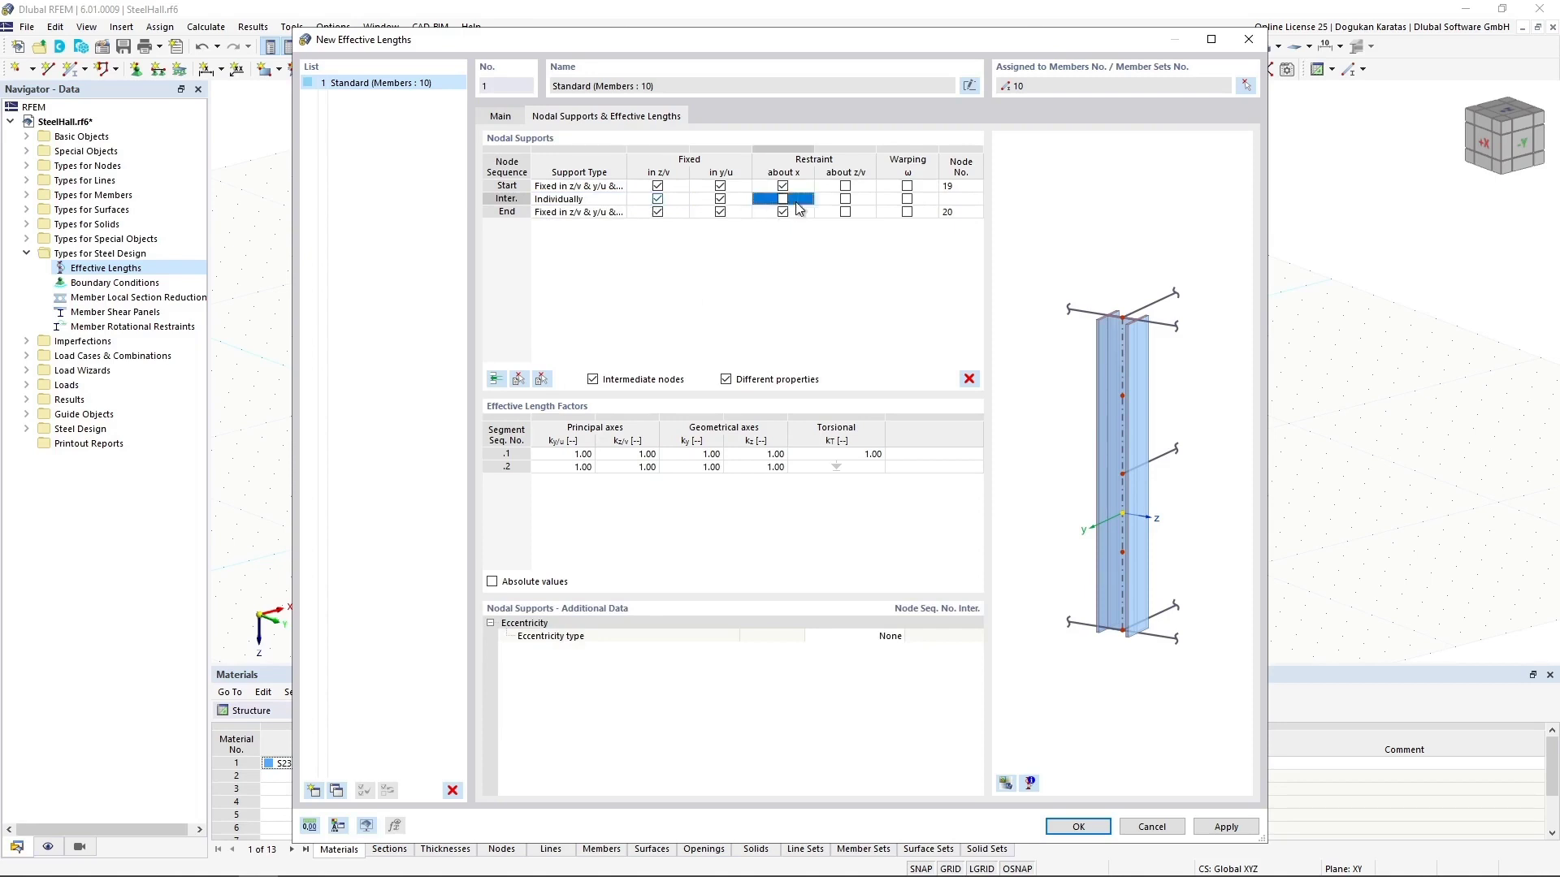
left_click(806, 199)
left_click(789, 242)
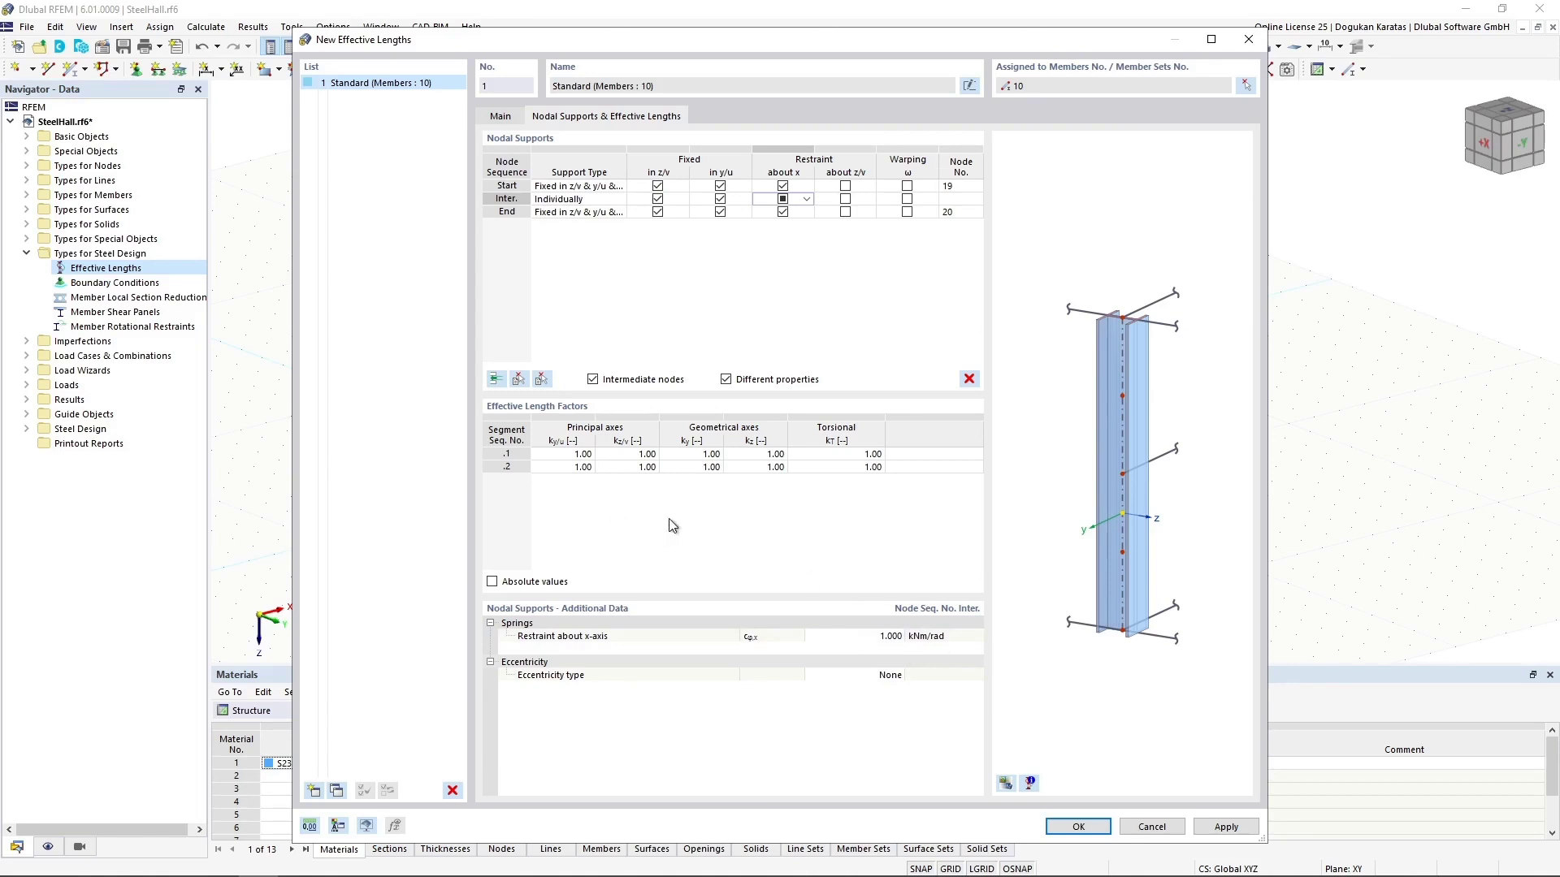
Choose '0.700 | Hinge - Restraint' as the ky/u factor for segments 1 and 2.
left_click(594, 454)
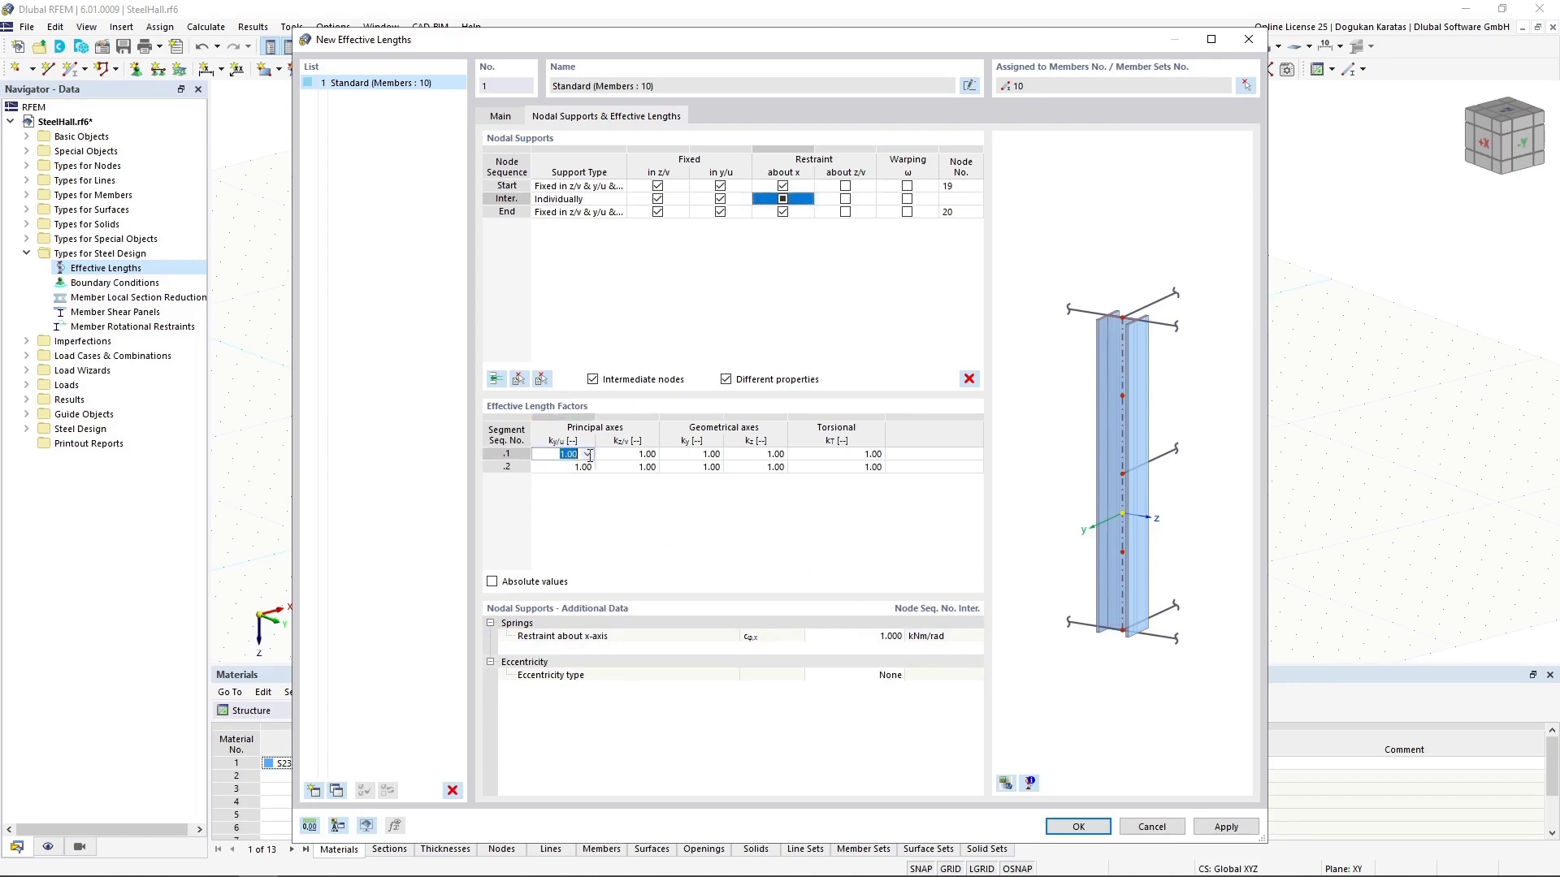
left_click(589, 456)
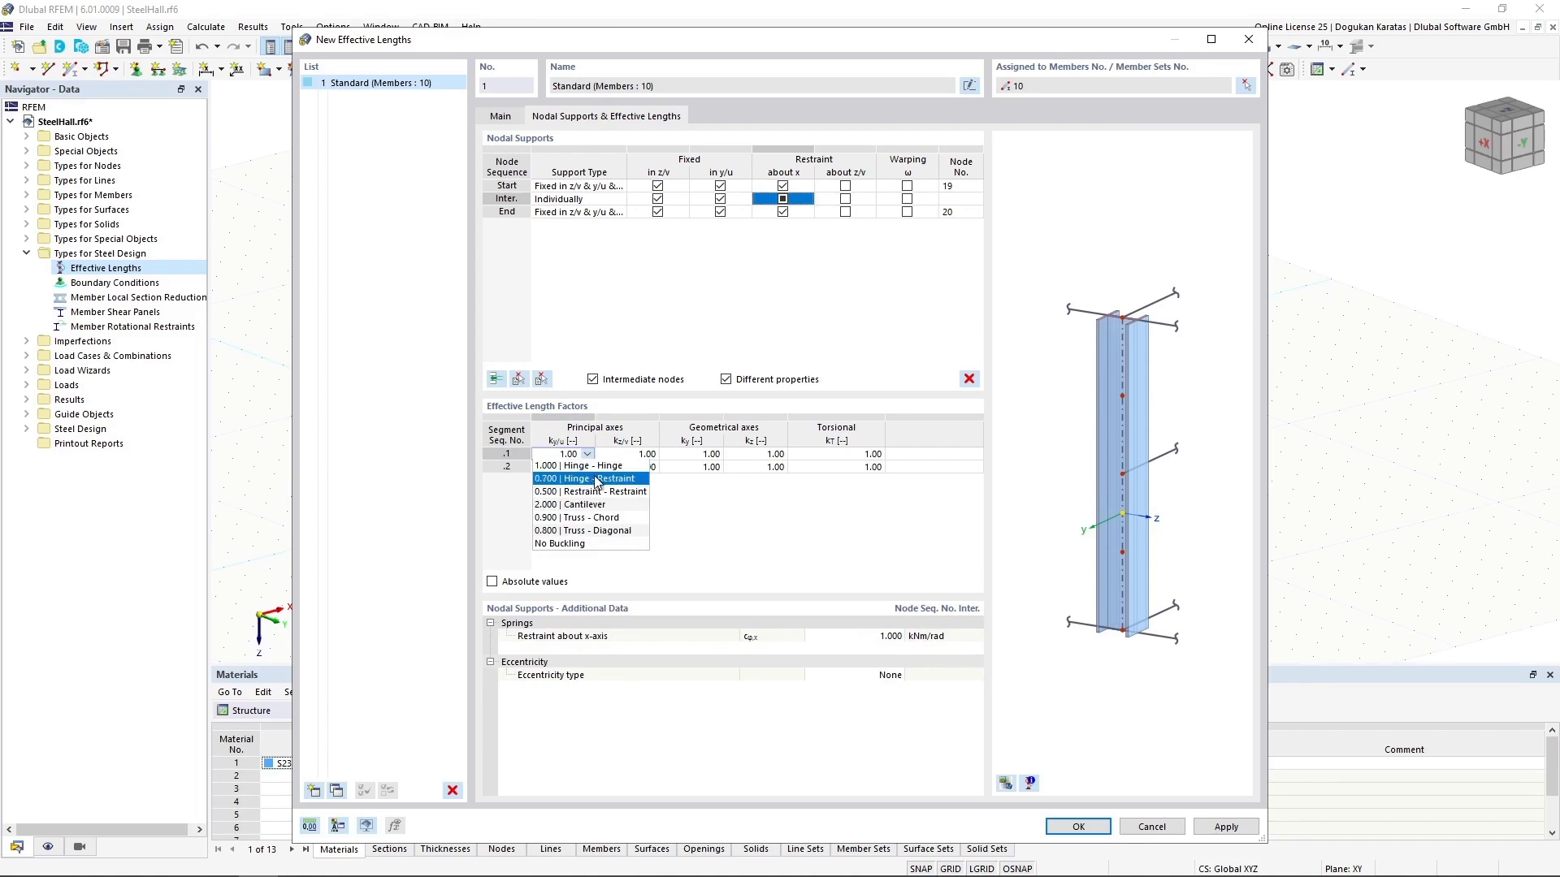
left_click(596, 480)
left_click(592, 468)
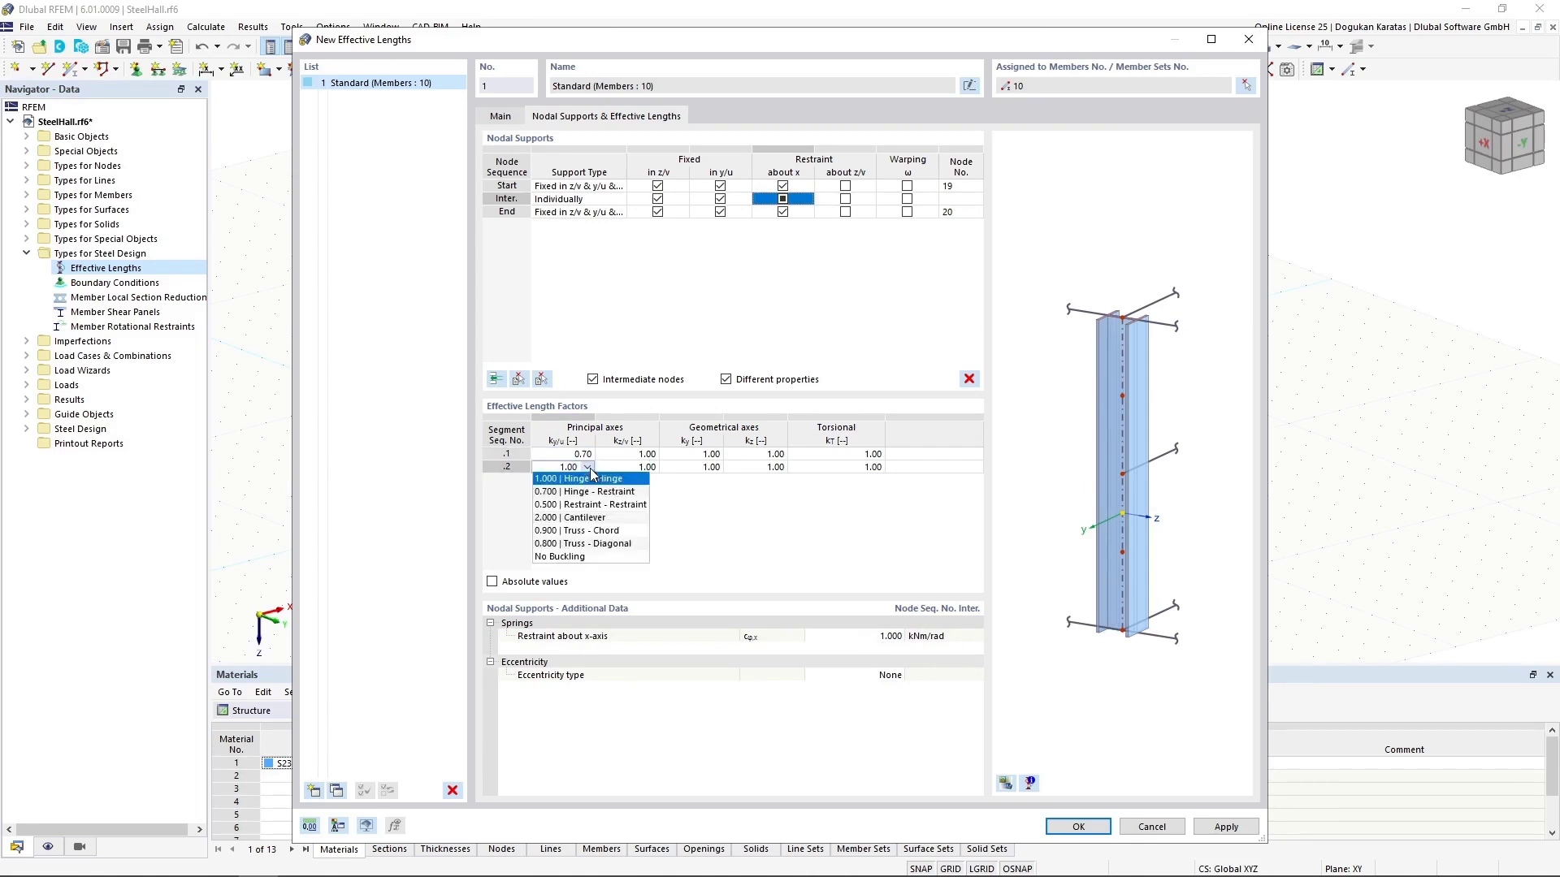
left_click(585, 492)
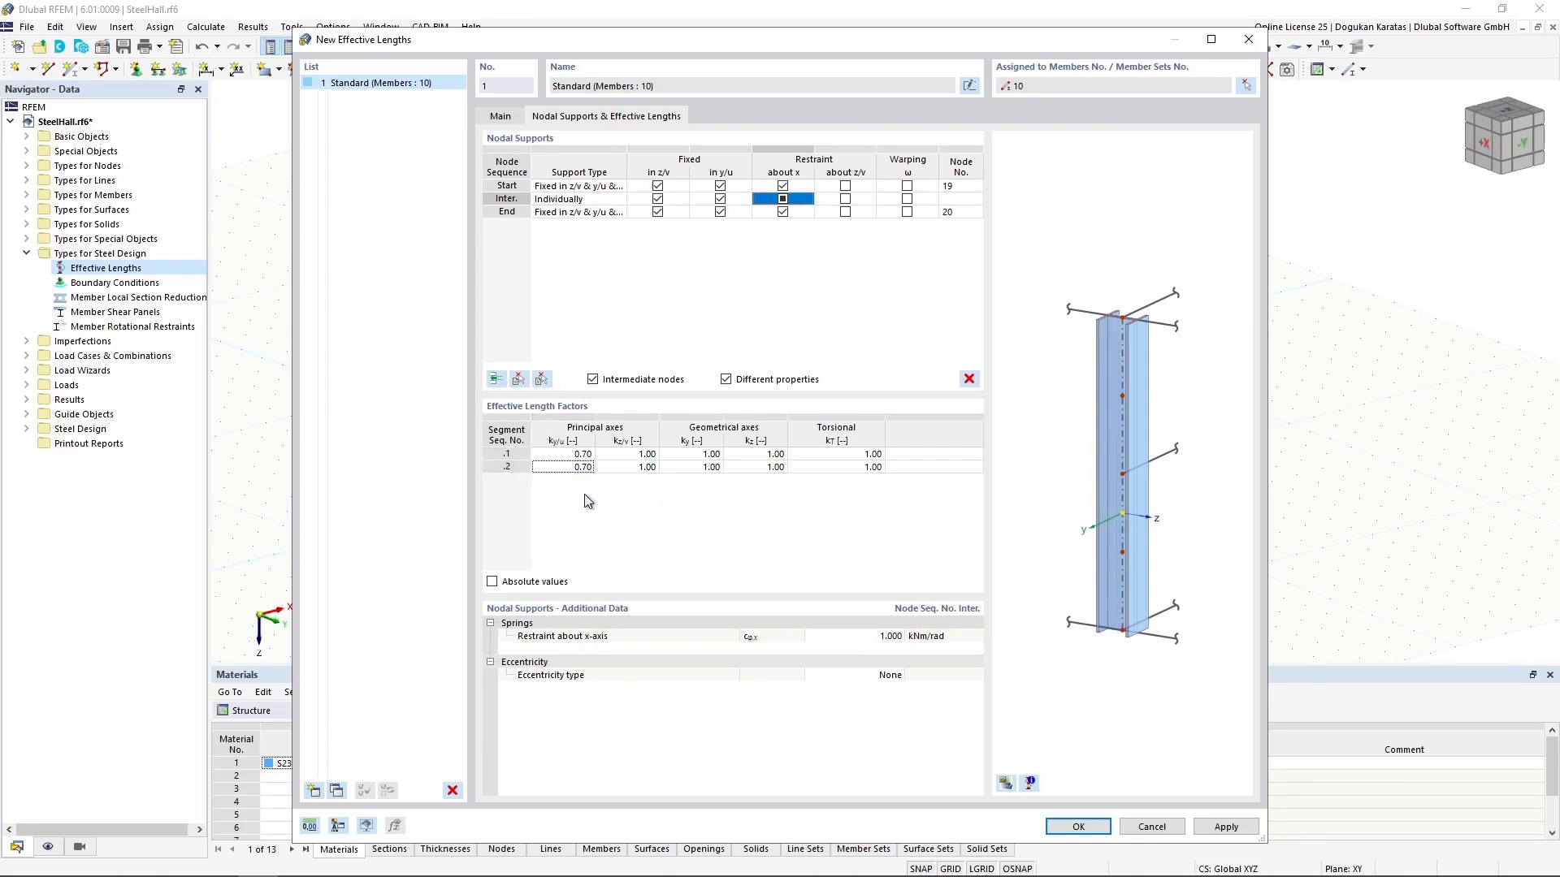